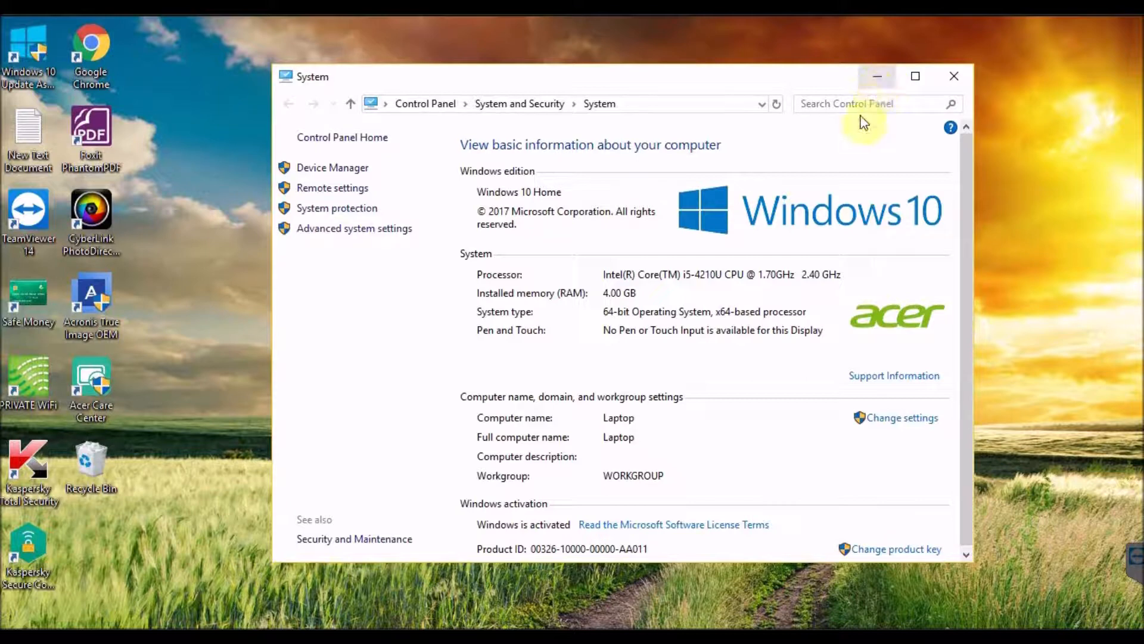
Close the System window and check the contents of the TOSHIBA EXT (E:) drive in File Explorer
left_click(949, 85)
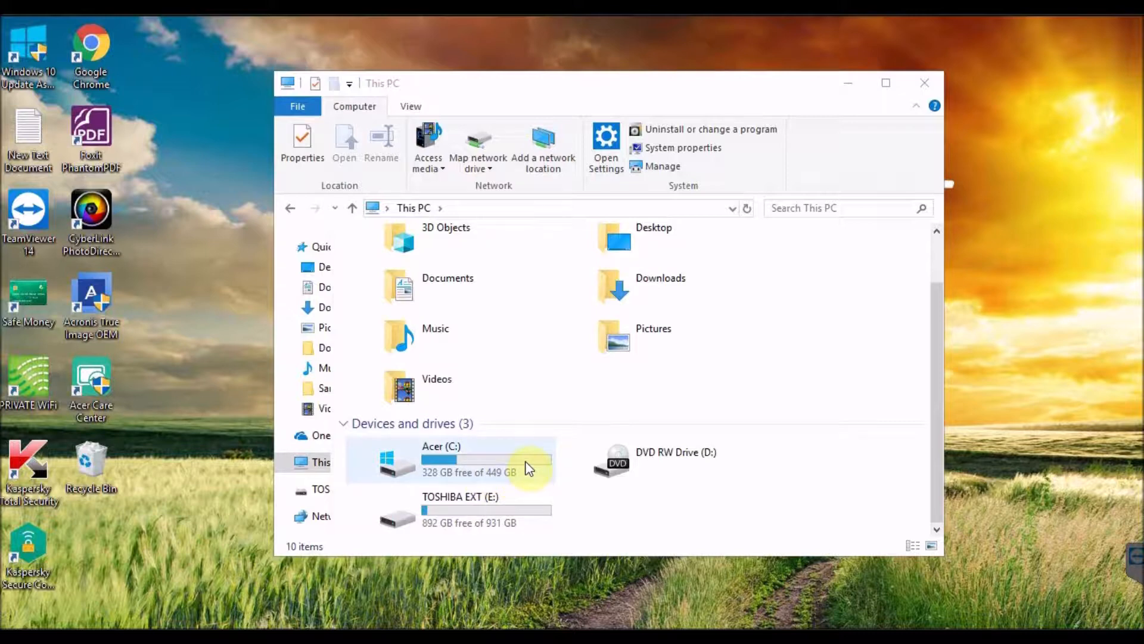
double_click(481, 511)
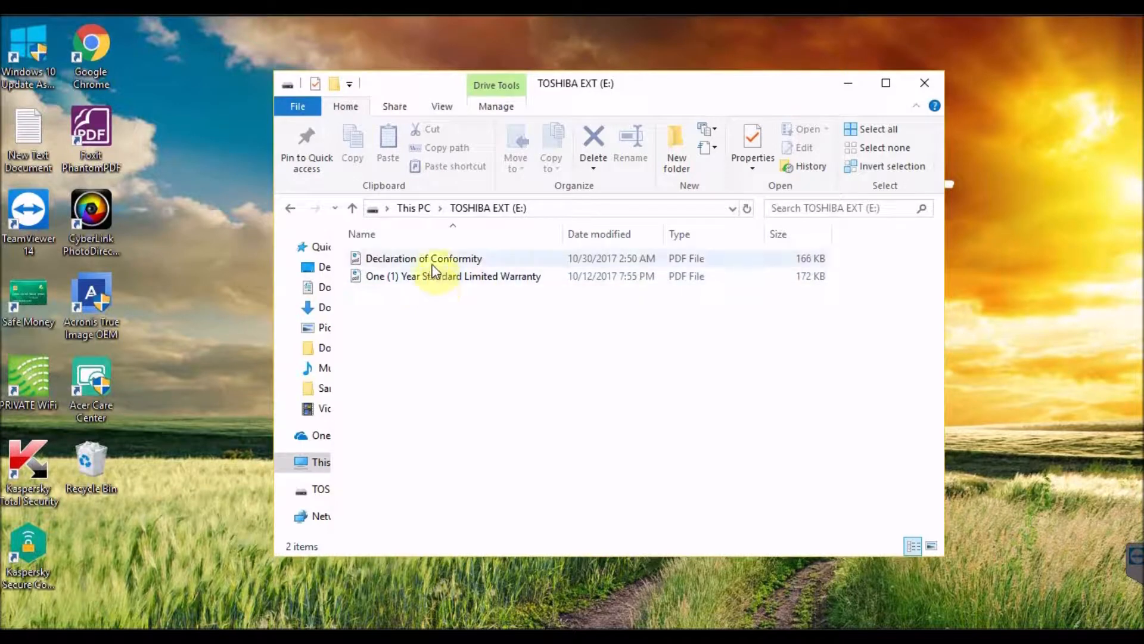
left_click(292, 209)
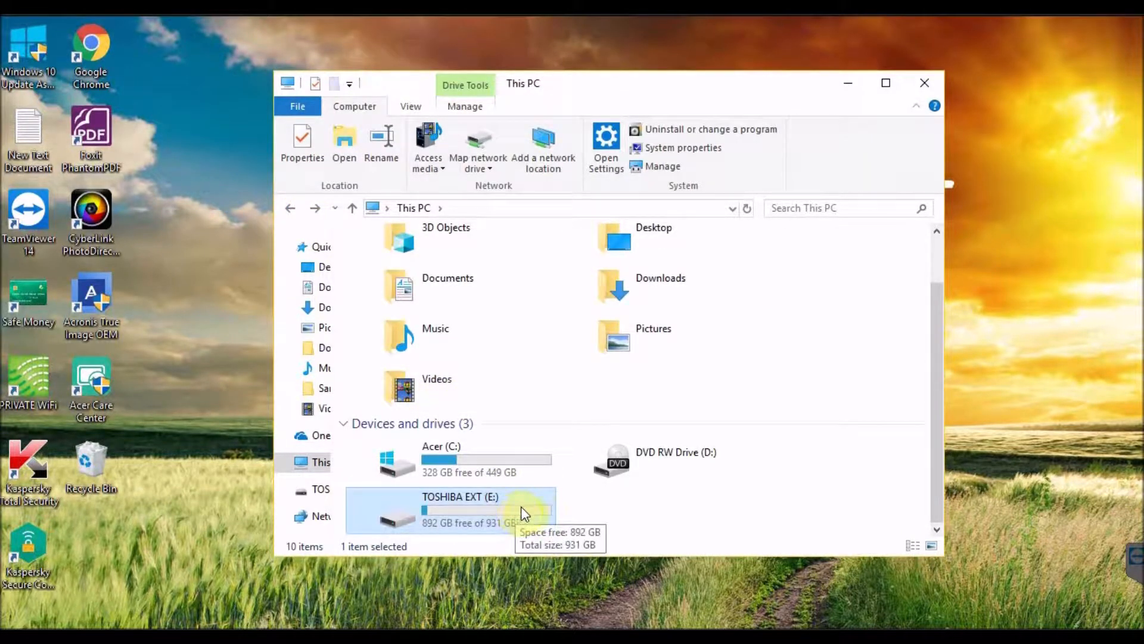
Open Acronis True Image OEM and rename the new backup as Weekly_Backup
left_click(101, 293)
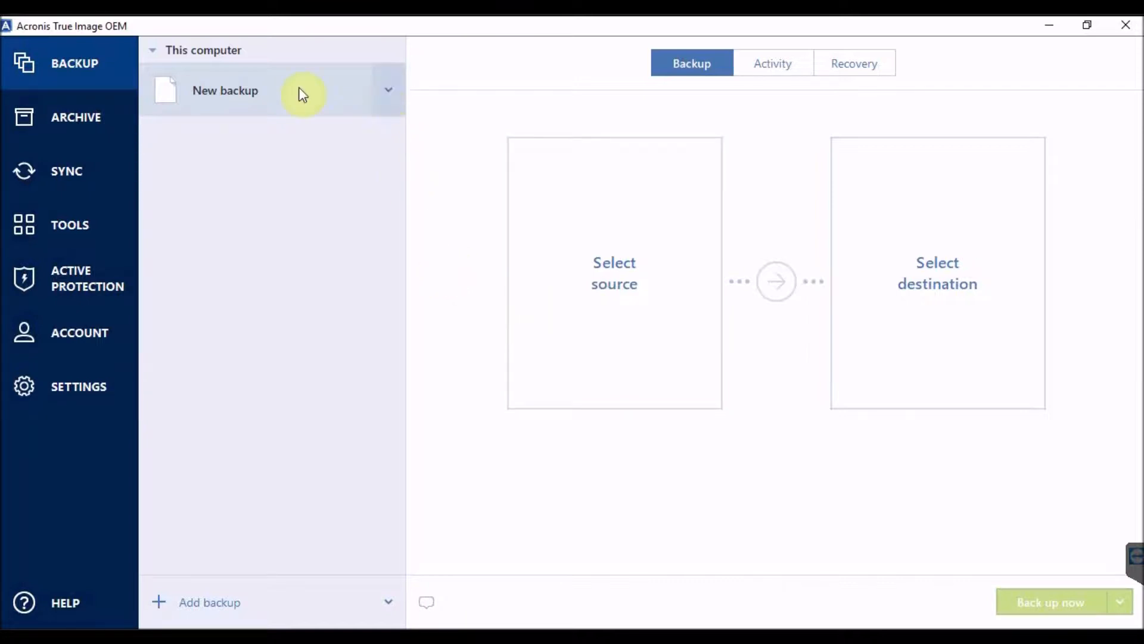
left_click(388, 90)
left_click(389, 137)
type("w")
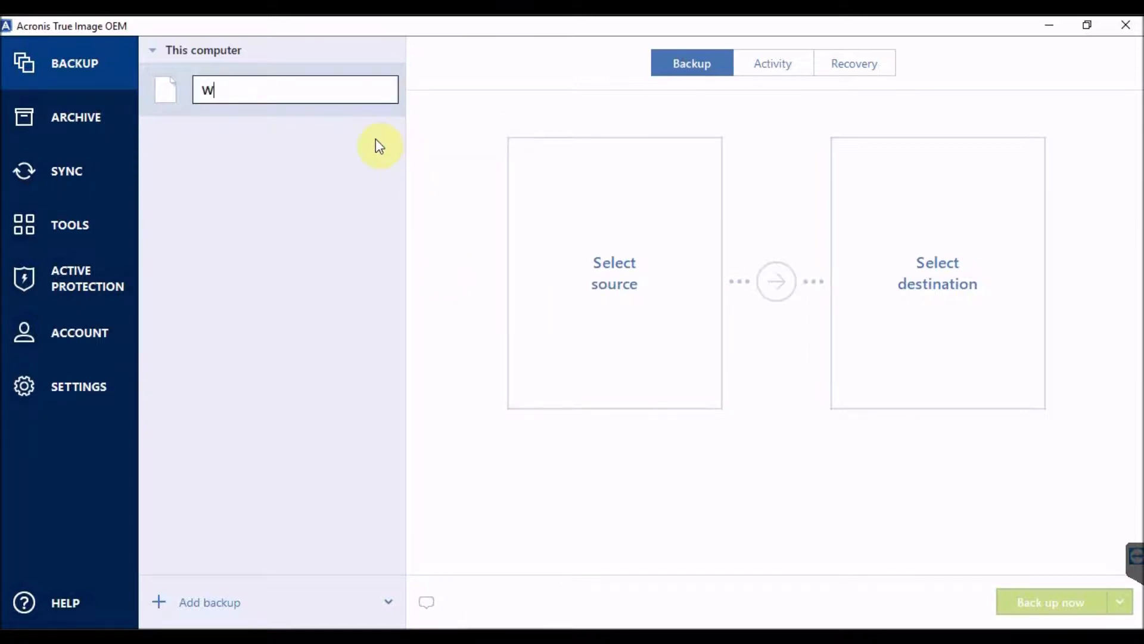
type("eekly ba")
key("BackSpace")
key("BackSpace")
type("Backup")
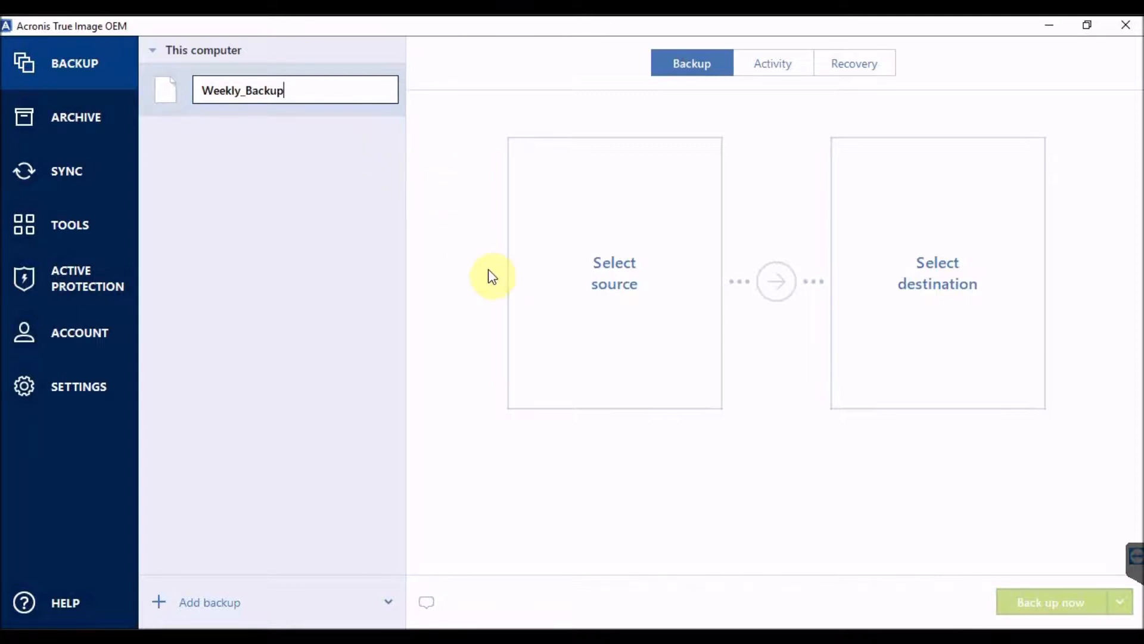
left_click(582, 293)
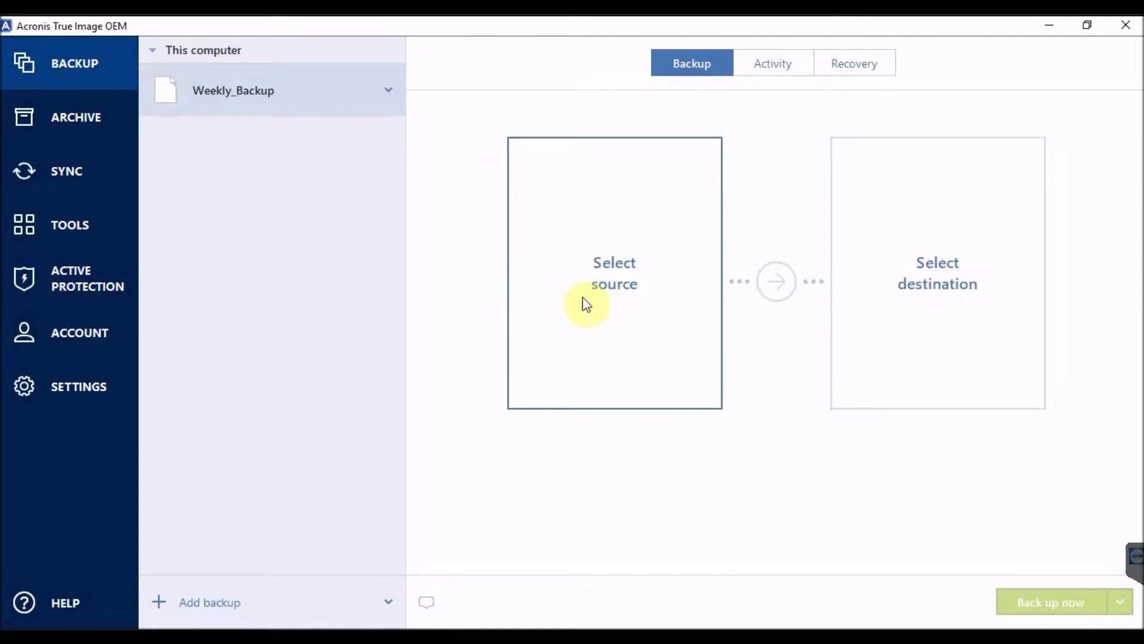
Back up the Entire PC source to the TOSHIBA EXT (E:) destination
left_click(584, 303)
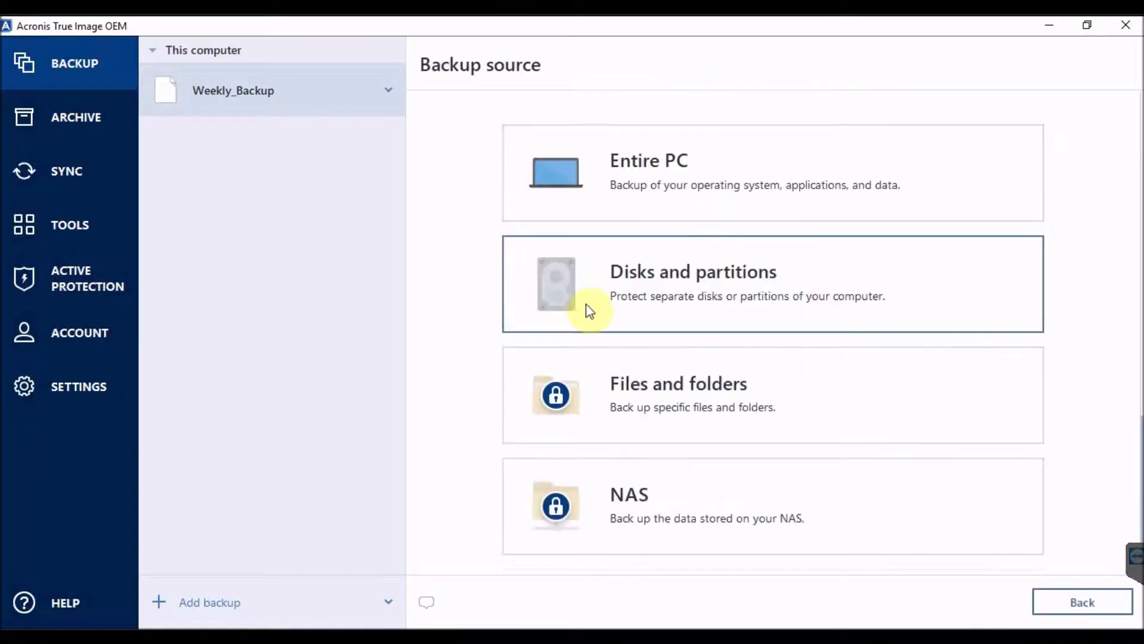
left_click(637, 187)
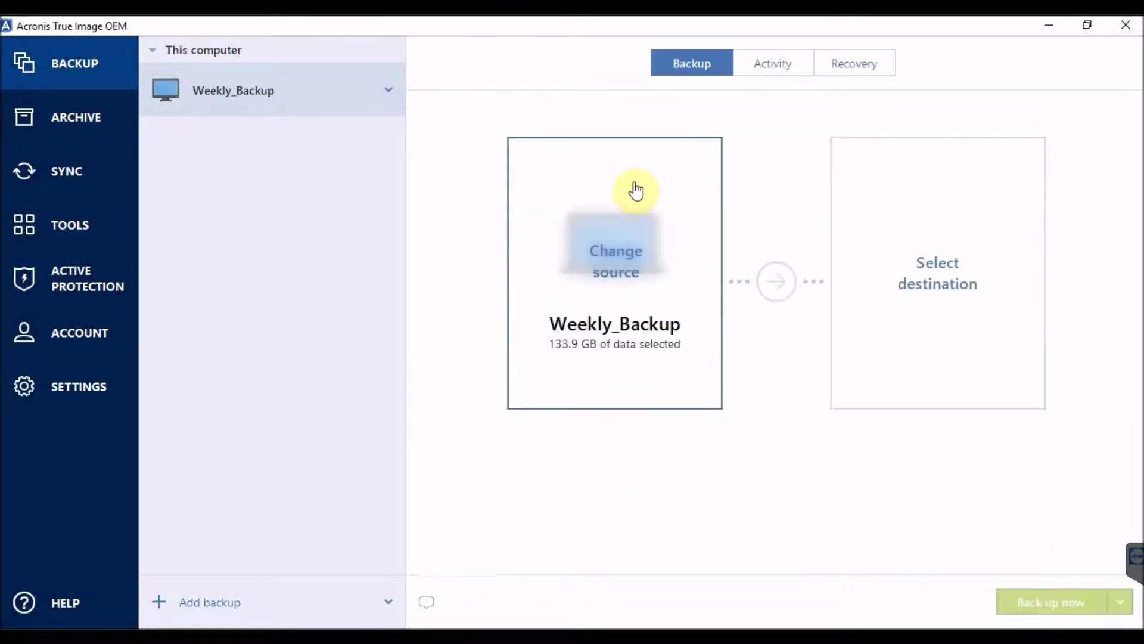
left_click(942, 281)
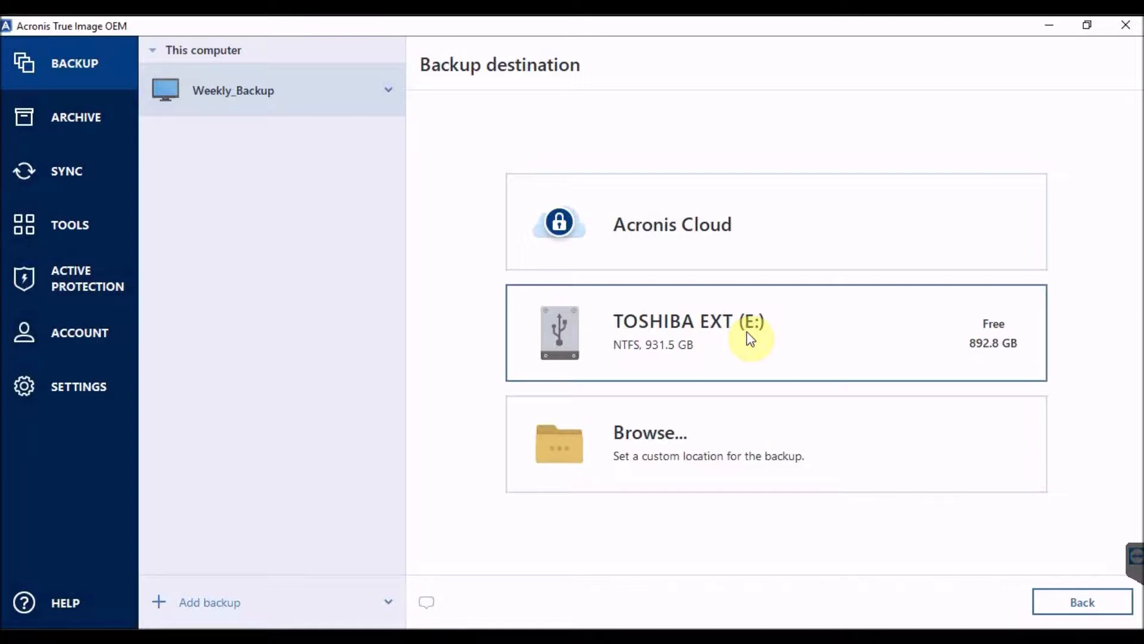
left_click(767, 345)
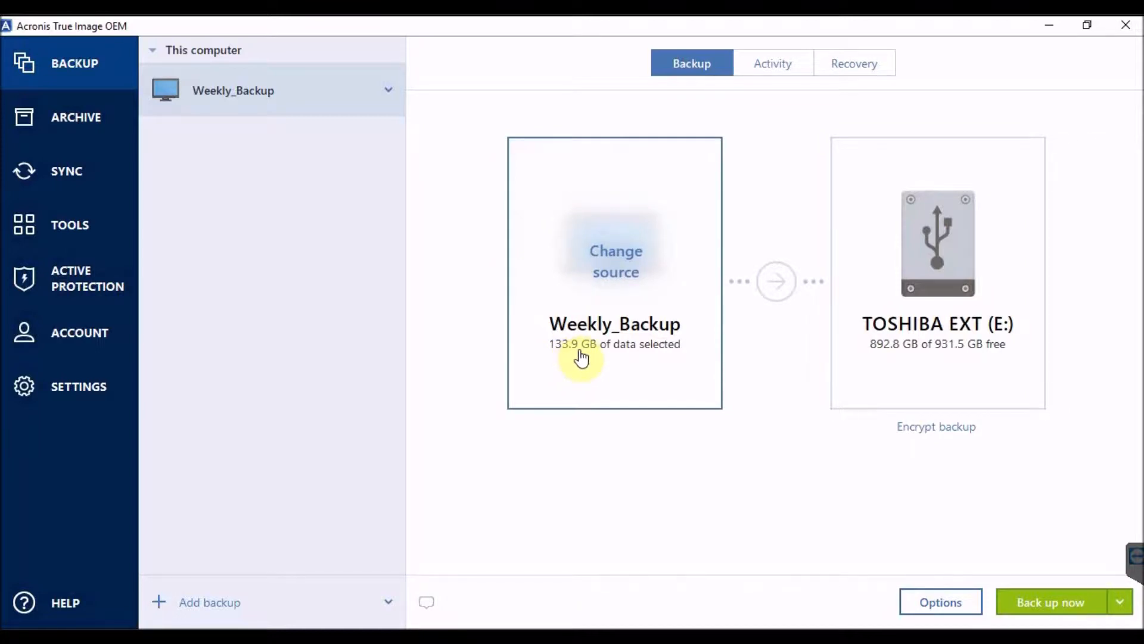
left_click(1052, 603)
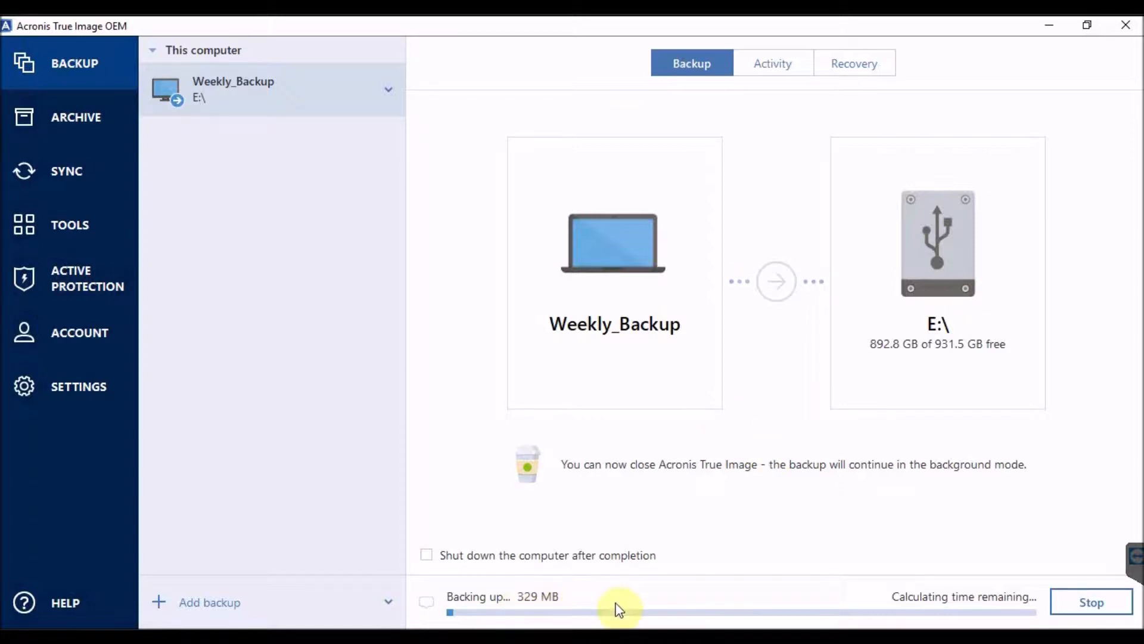
Launch Rescue Media Builder and minimize the main Acronis True Image window, leaving the creation method choice in front
left_click(74, 225)
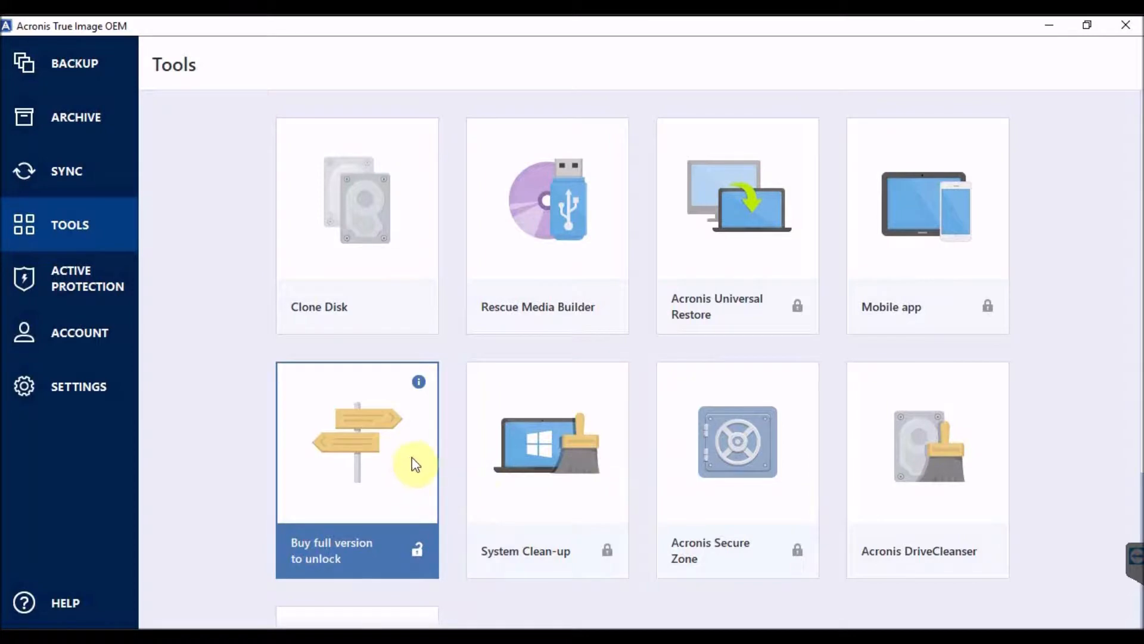
scroll(415, 464, "down", 4)
scroll(416, 464, "up", 4)
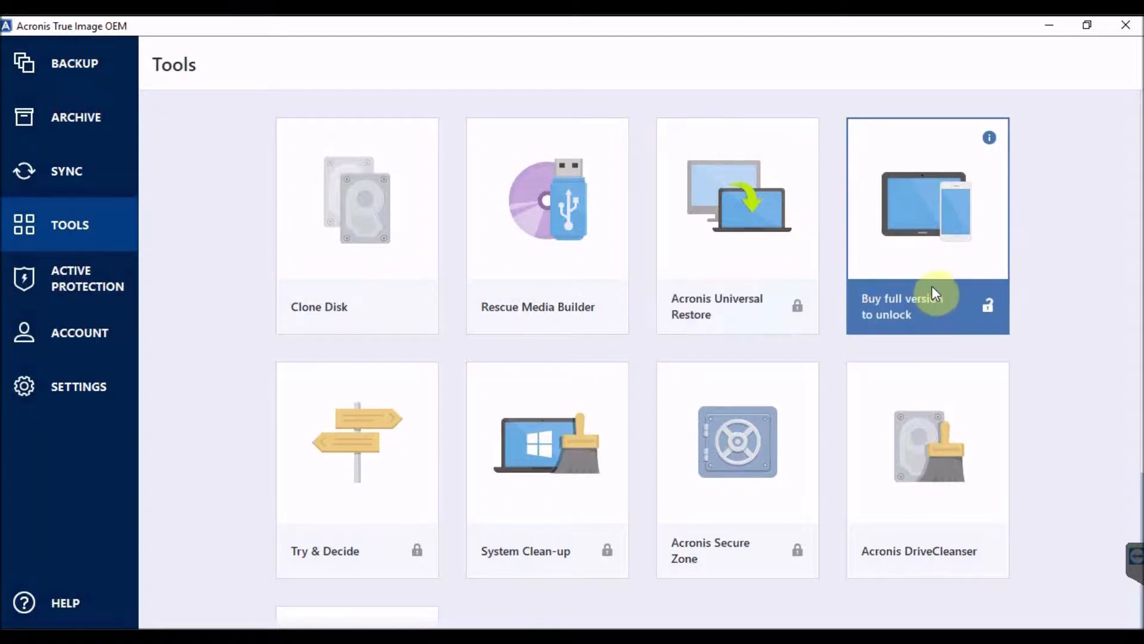
left_click(555, 253)
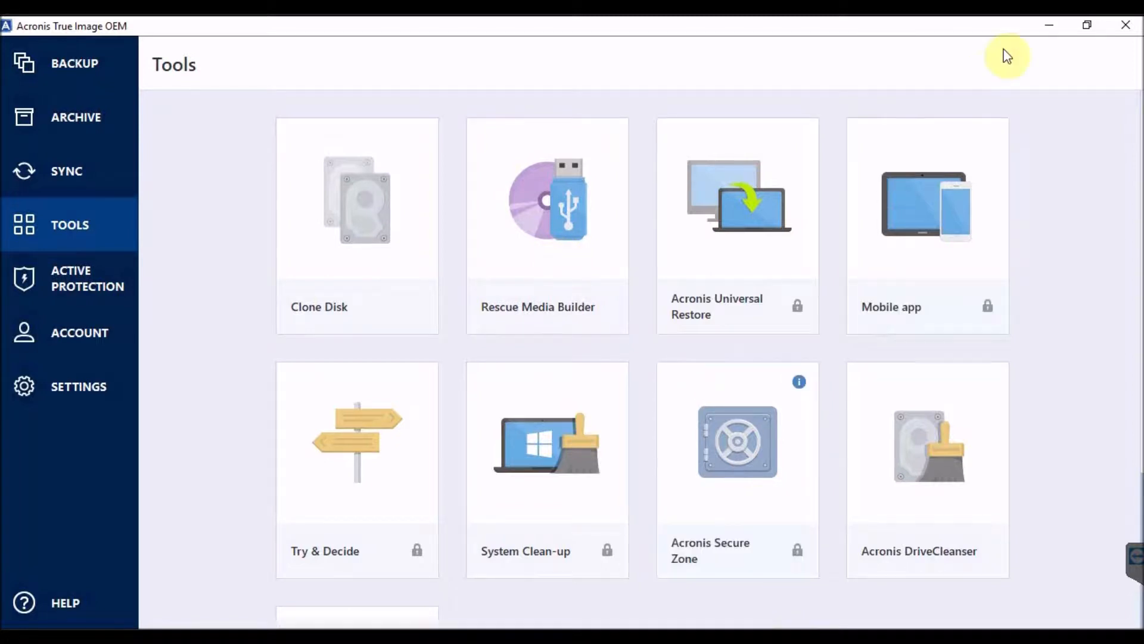
left_click(1048, 30)
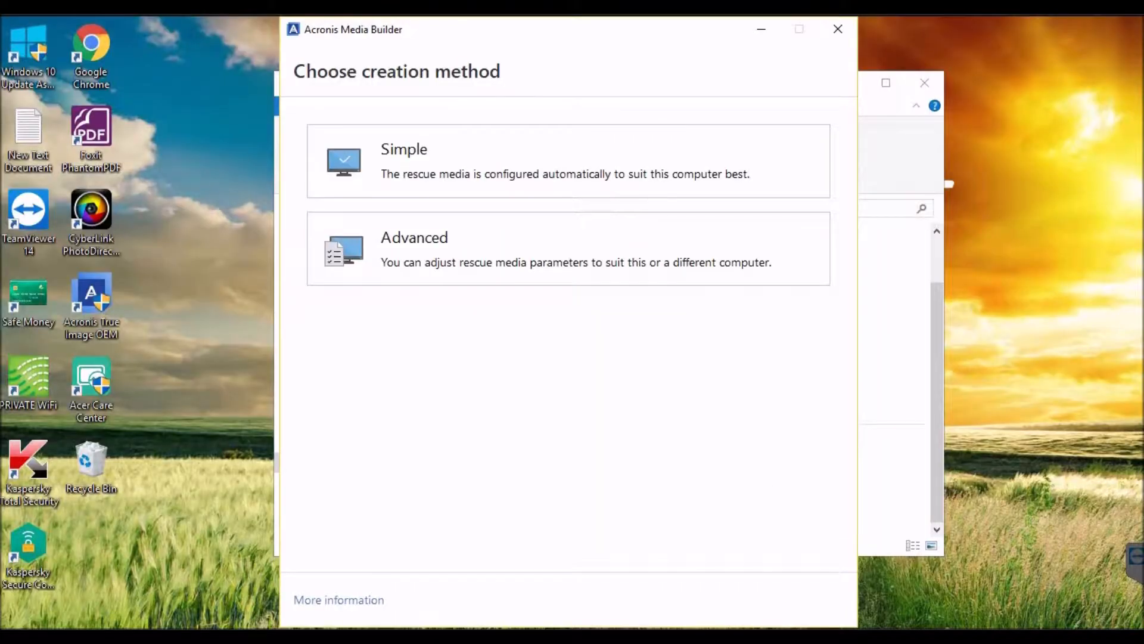
left_click(761, 30)
key("alt+Tab")
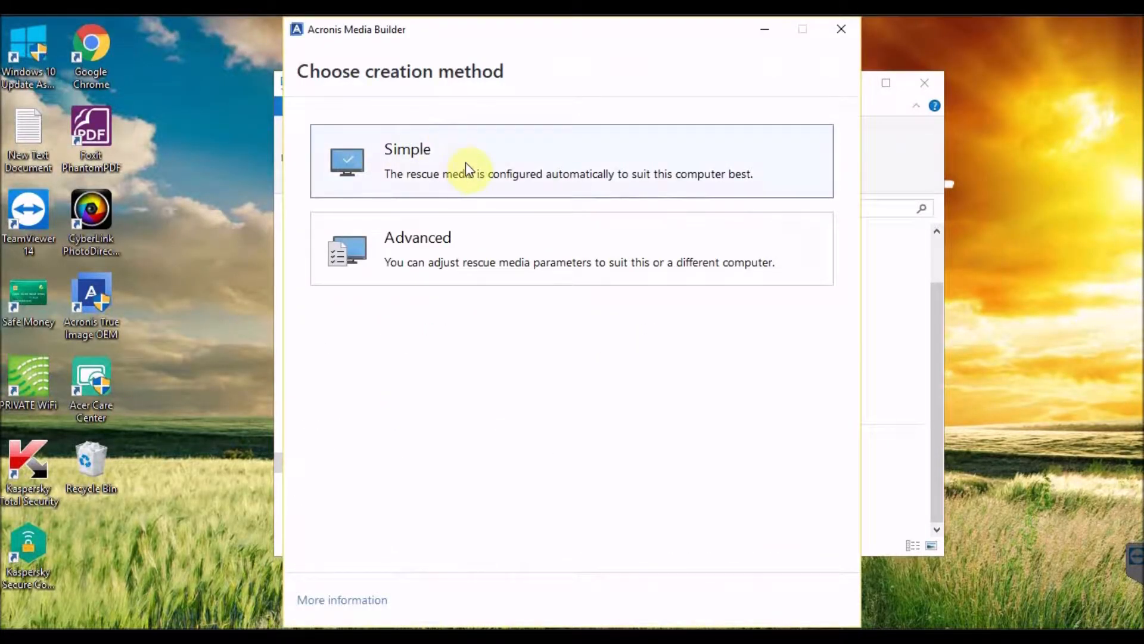
Choose the Simple creation method with USB (F:) as the rescue media destination
left_click(541, 184)
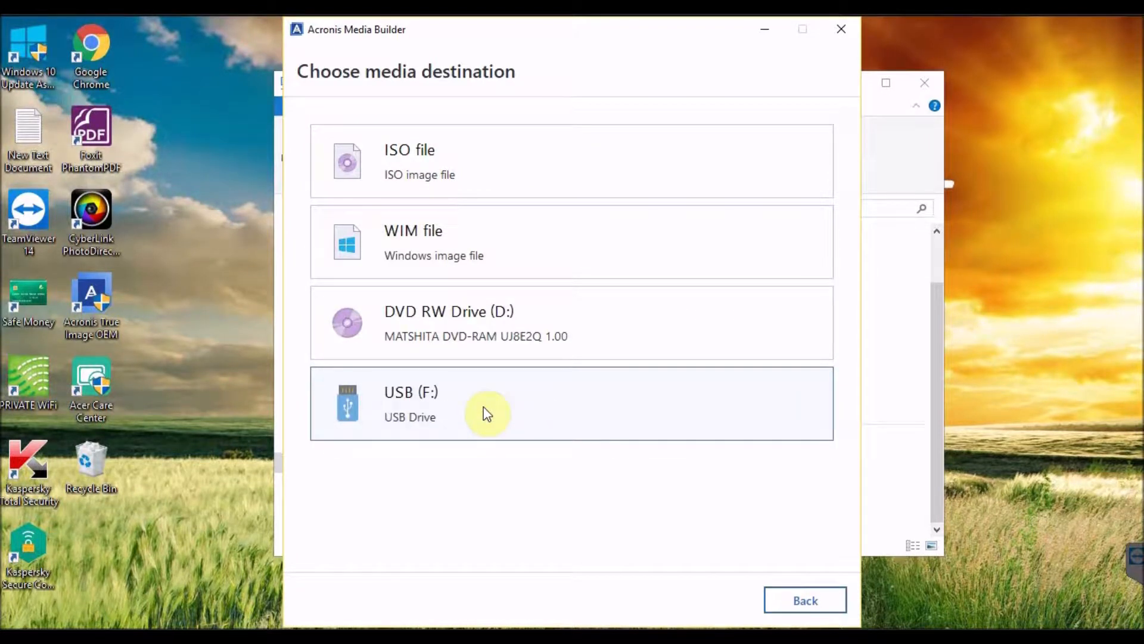
left_click(484, 406)
left_click(497, 423)
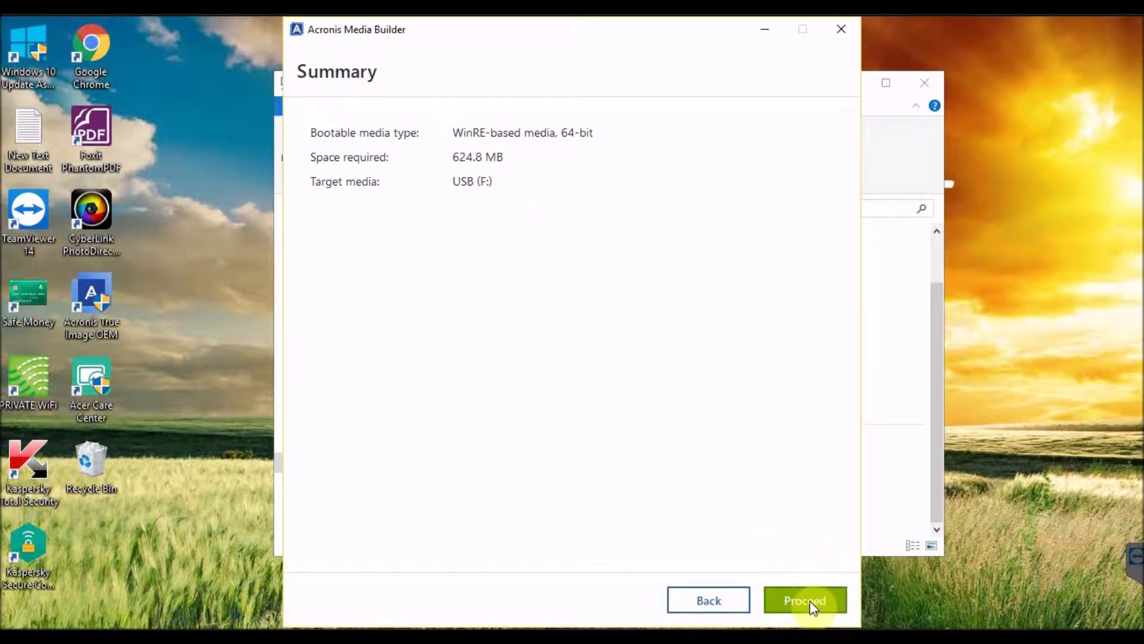
Check the USB (F:) drive's free space in File Explorer and minimize the window
left_click(471, 638)
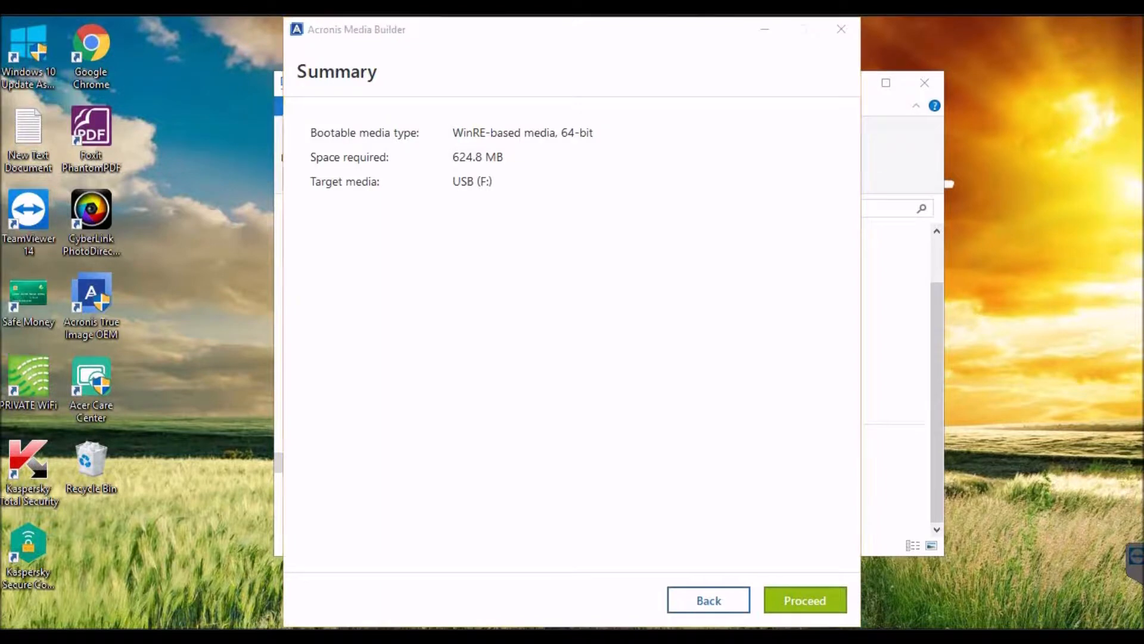
left_click(699, 520)
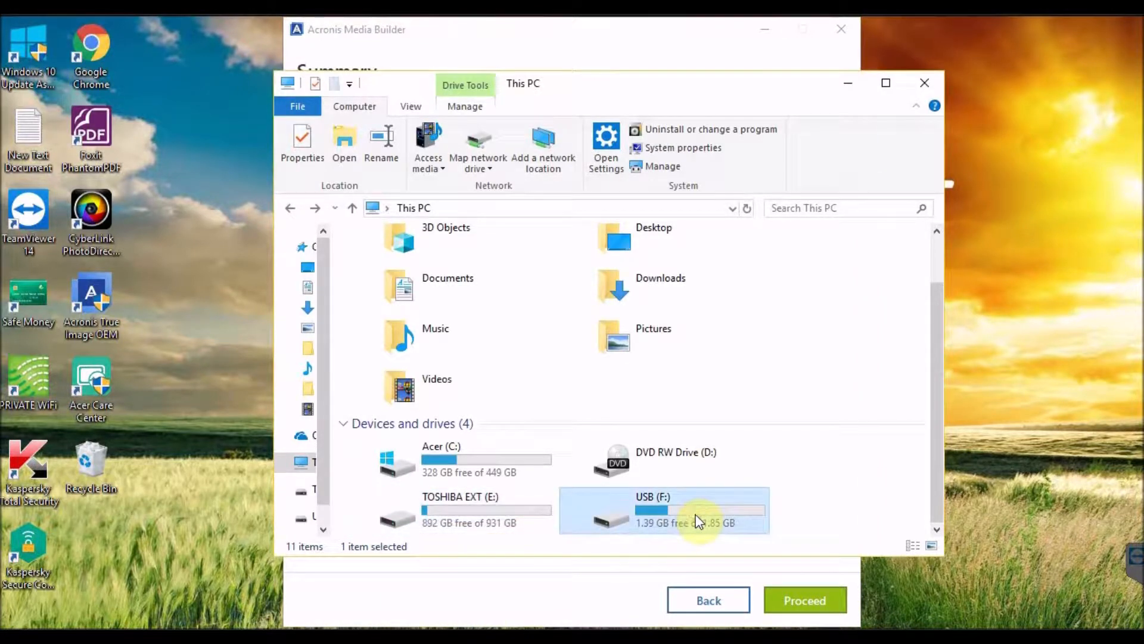
left_click(848, 83)
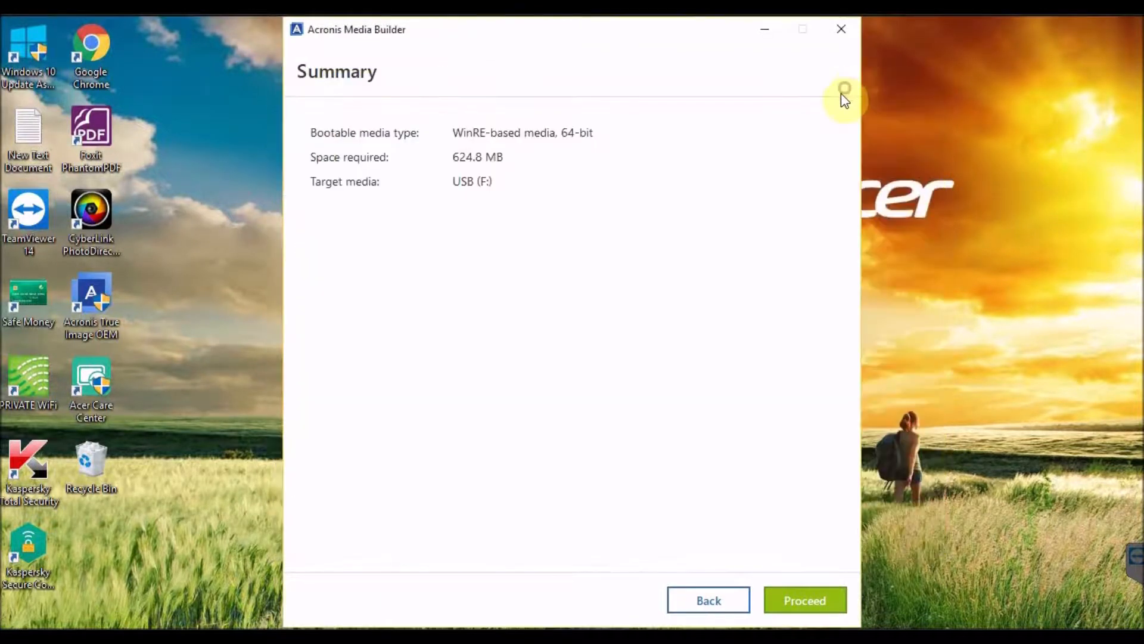
Build the WinRE-based rescue media on USB (F:) and close the media builder
left_click(809, 599)
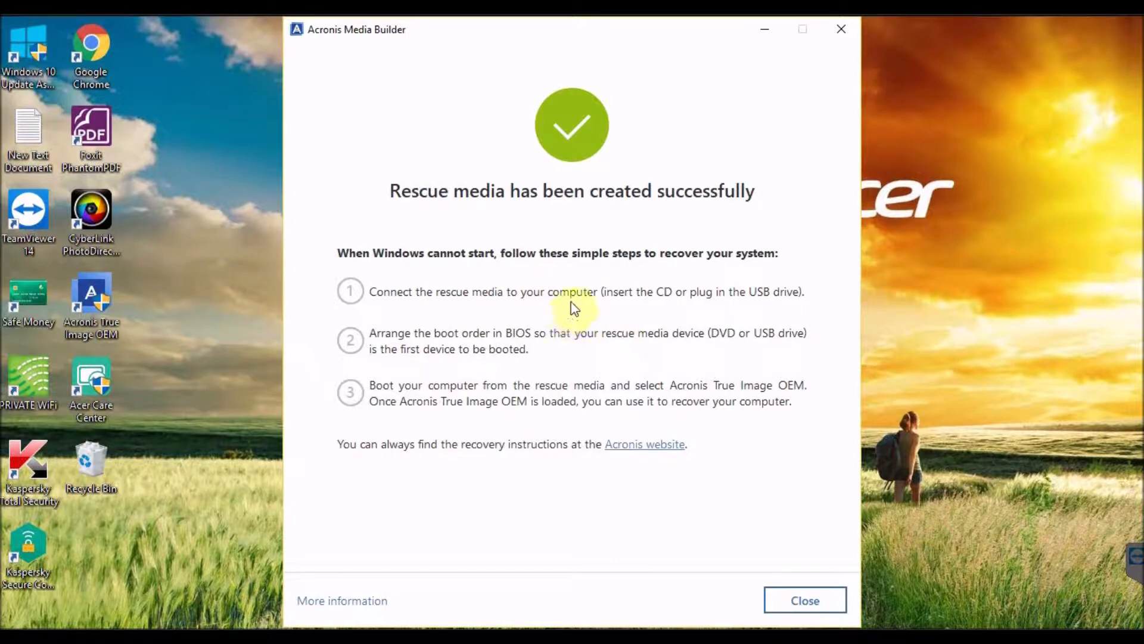
left_click(482, 290)
left_click(654, 296)
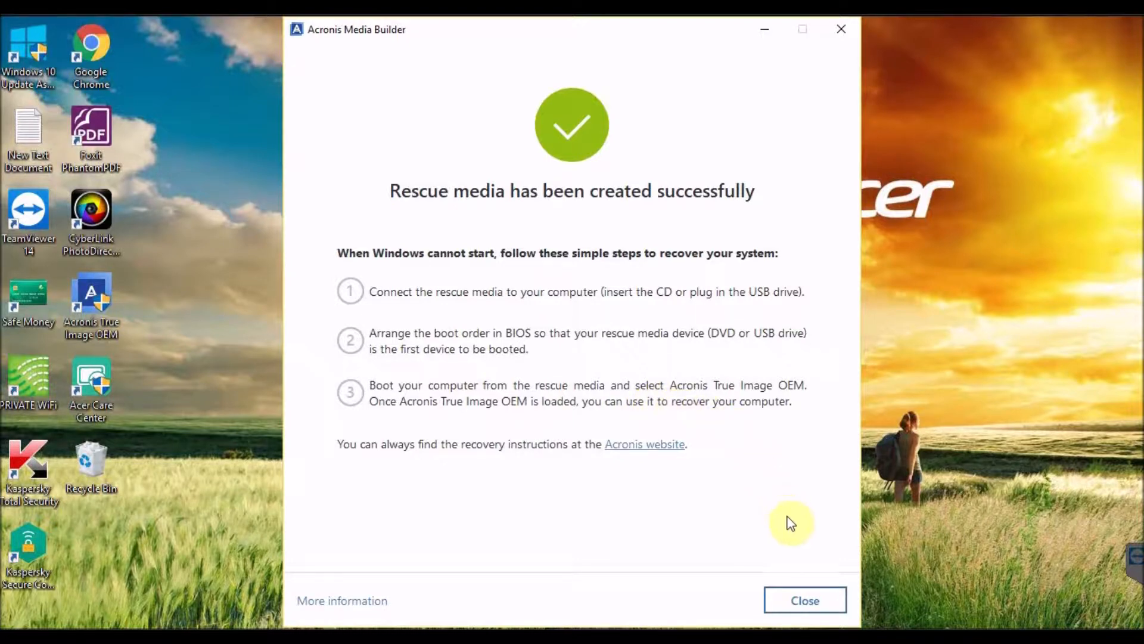
left_click(804, 600)
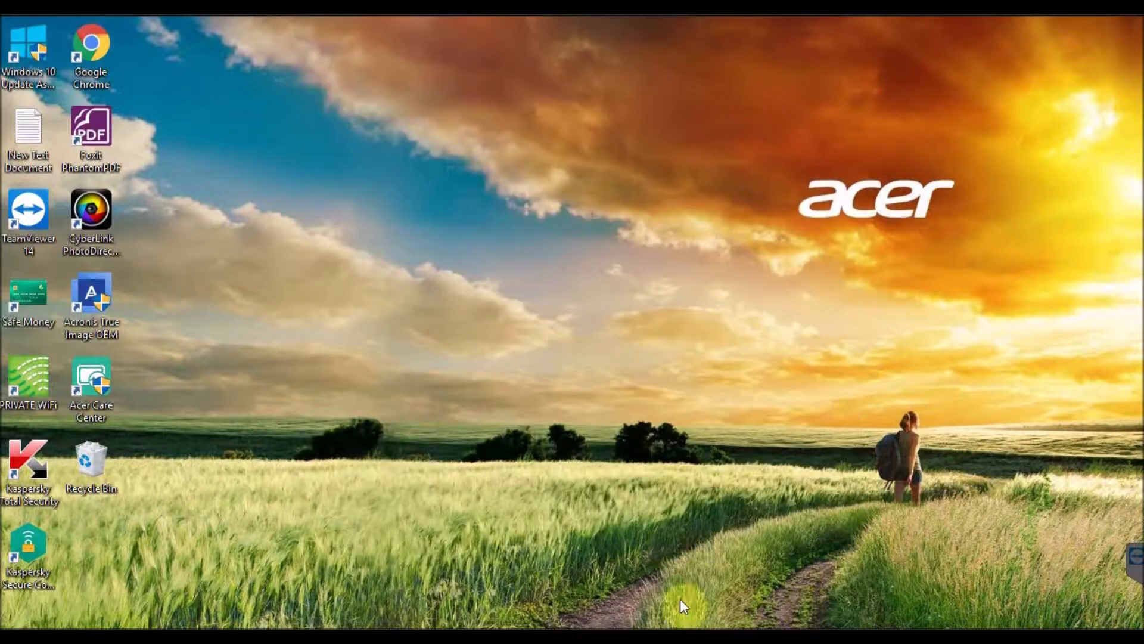
Switch back to Acronis True Image OEM, dismiss the backup completion notice and minimize the window
left_click(720, 637)
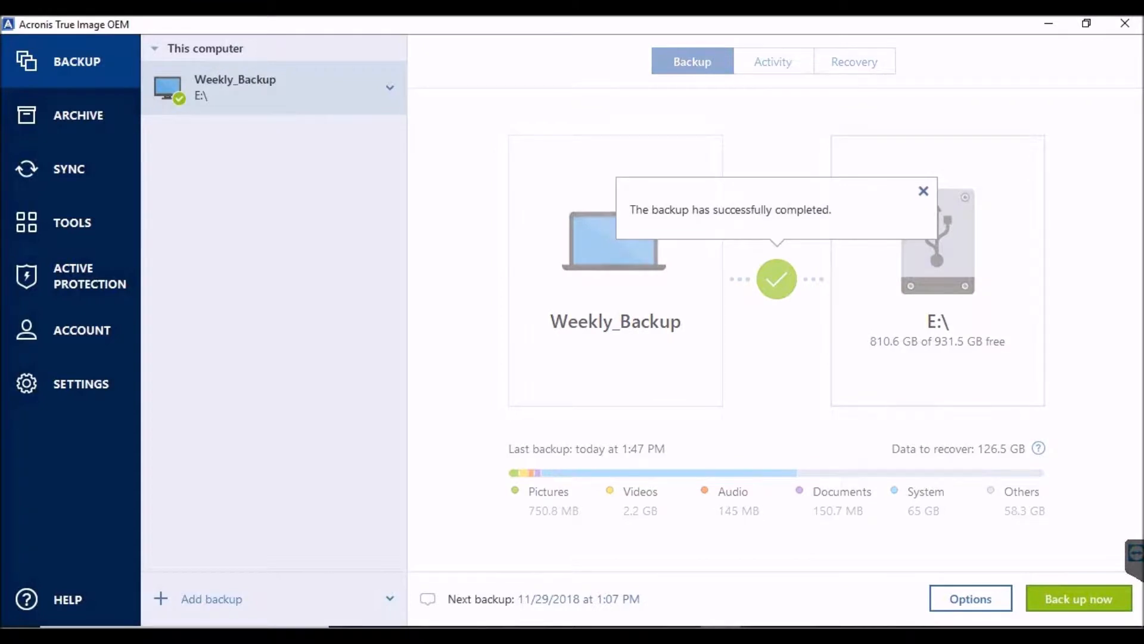
left_click(923, 192)
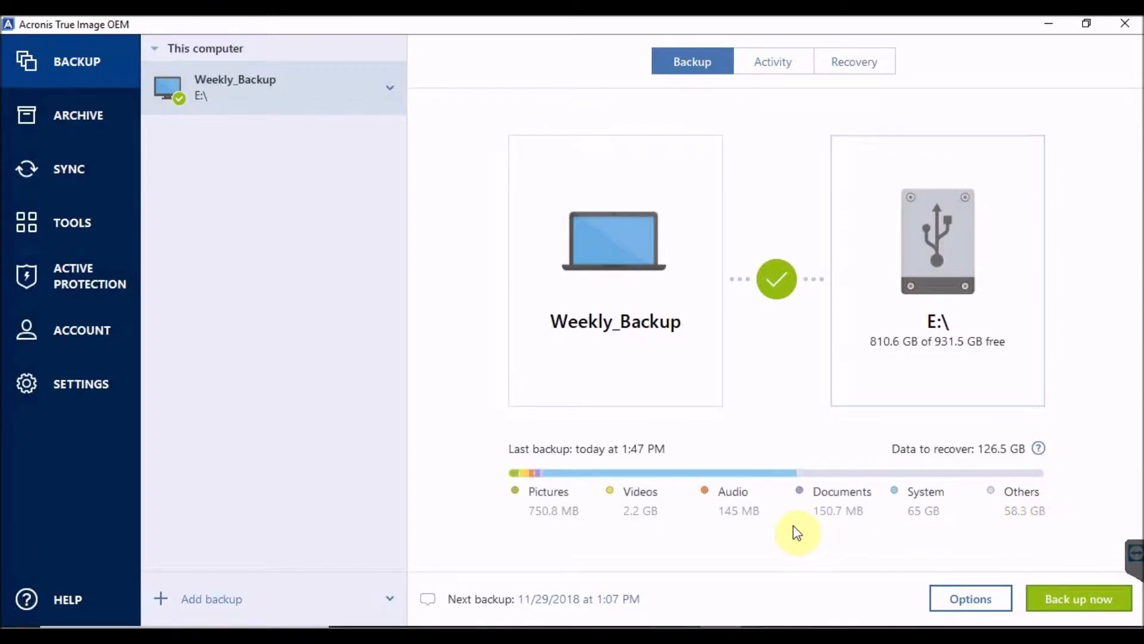
left_click(1049, 24)
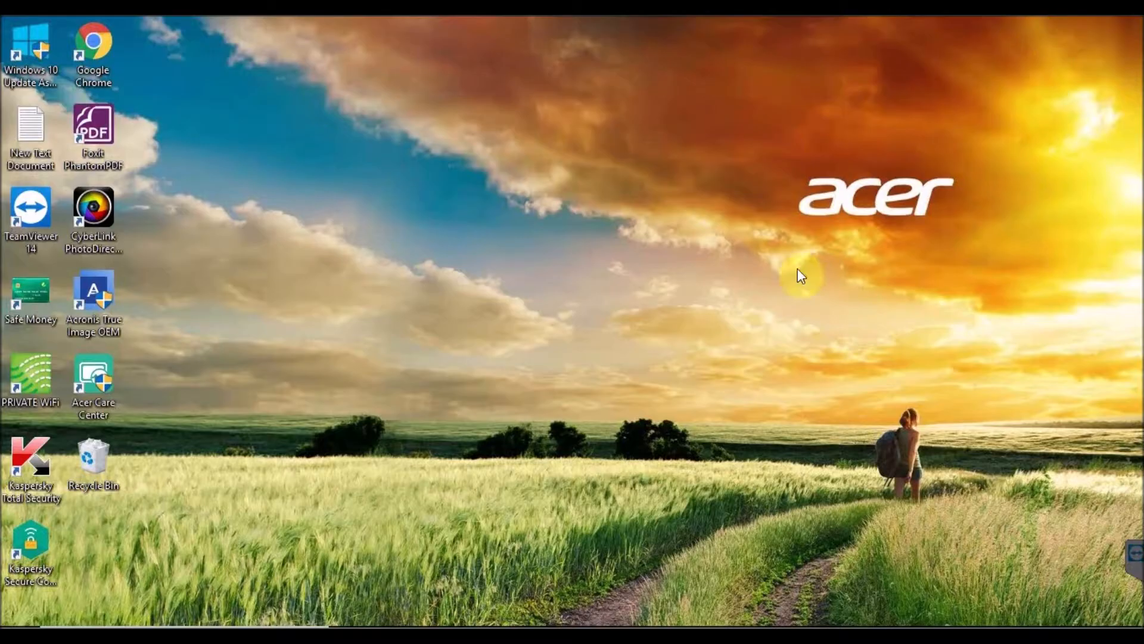
Inspect the Weekly_Backup_full_b1_s1_v1 file on the TOSHIBA EXT (E:) drive in File Explorer
key("super+e")
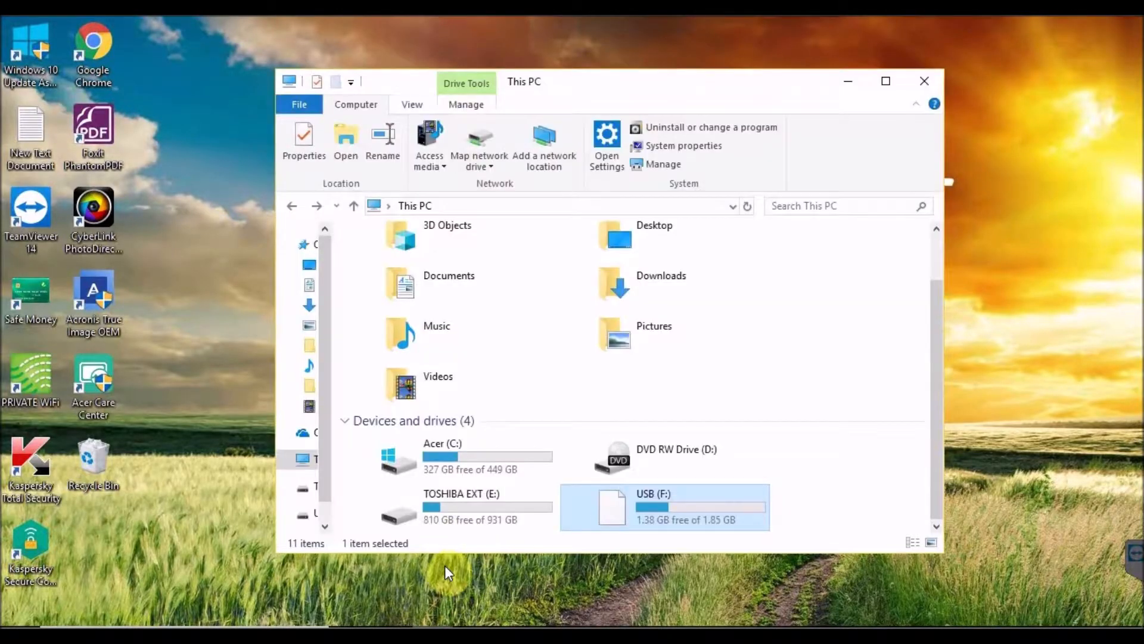
double_click(477, 506)
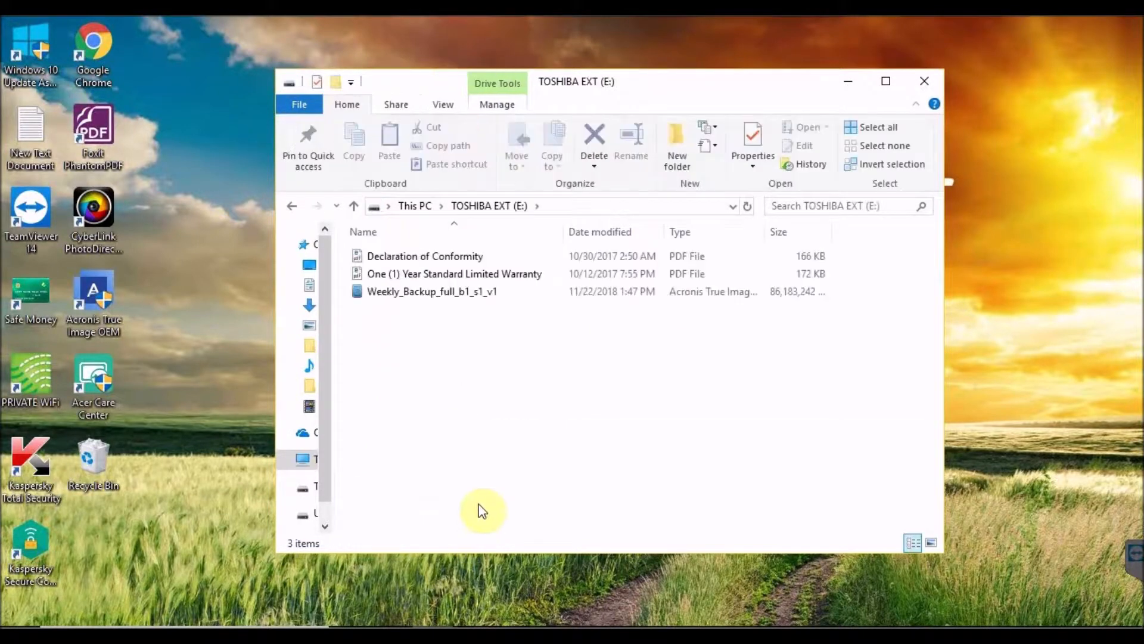
left_click(411, 289)
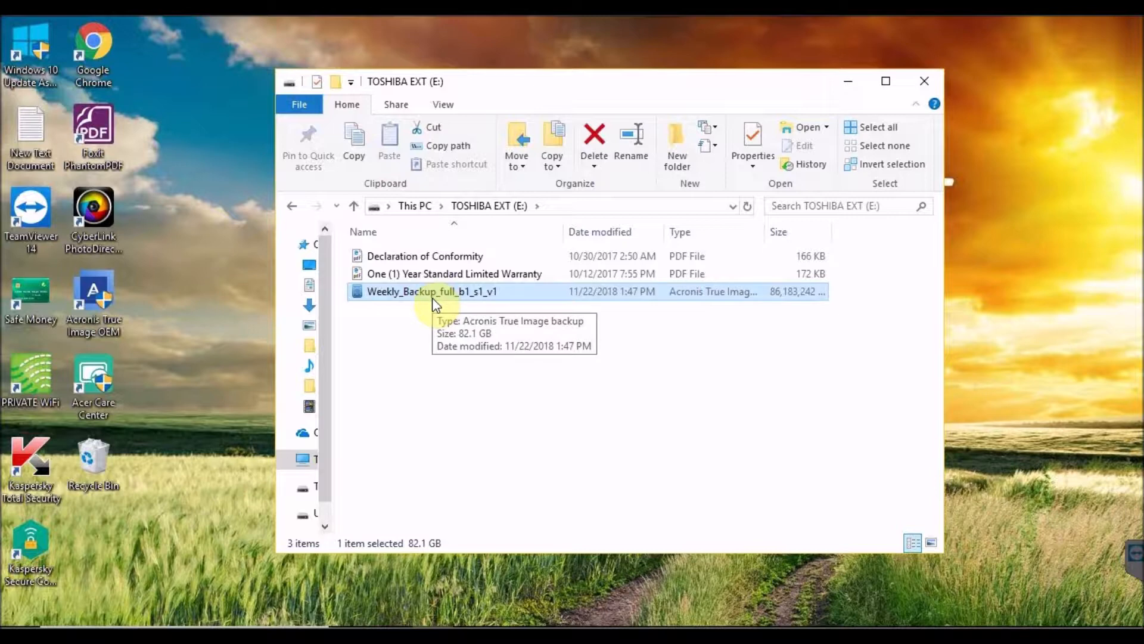
double_click(573, 294)
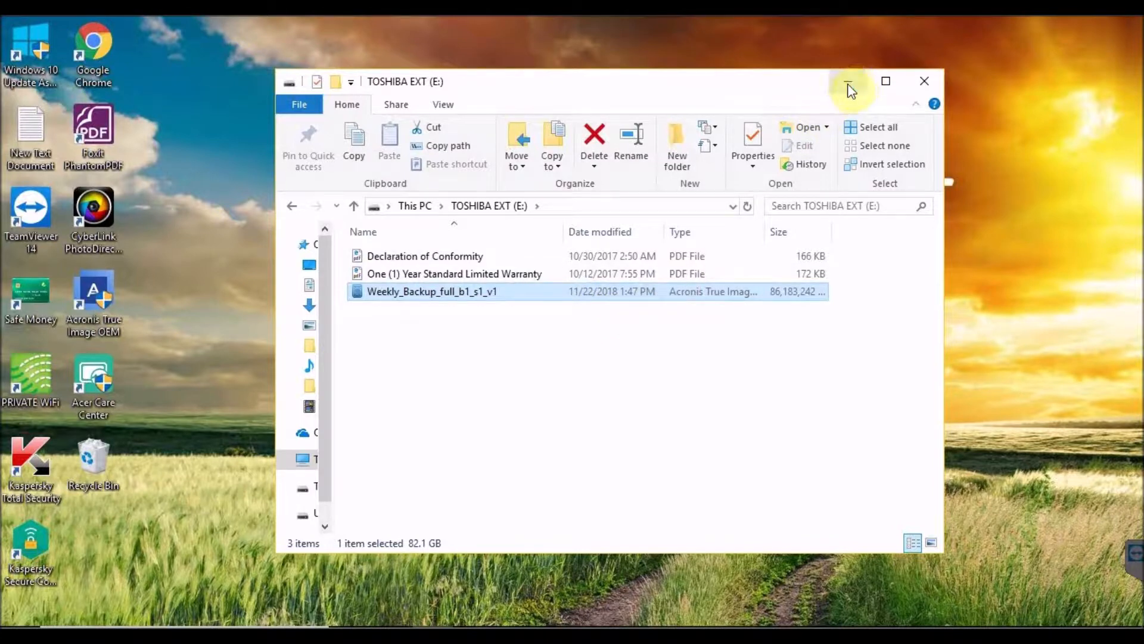
left_click(917, 89)
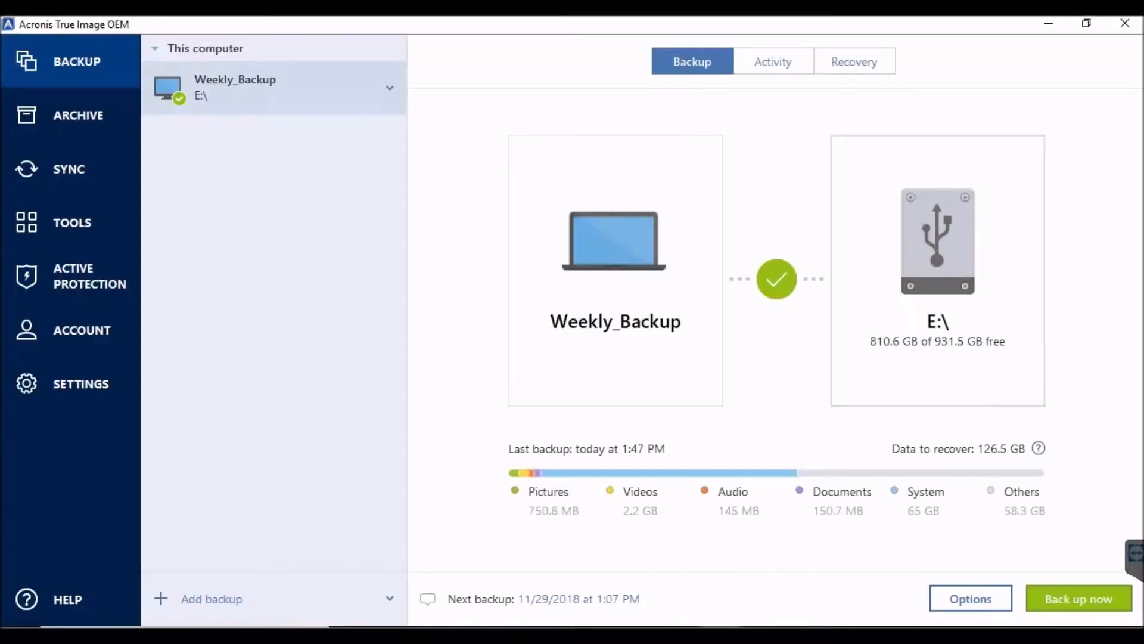
Review Weekly_Backup's schedule, backup scheme, notification, exclusion and advanced options, and close Acronis True Image OEM
left_click(949, 597)
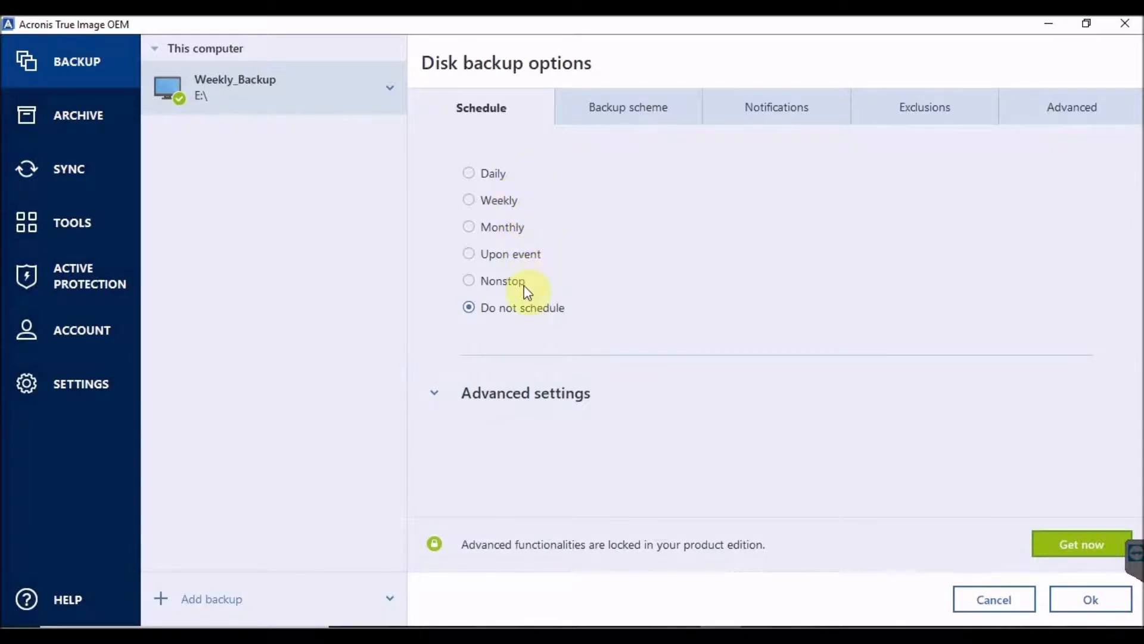
left_click(634, 113)
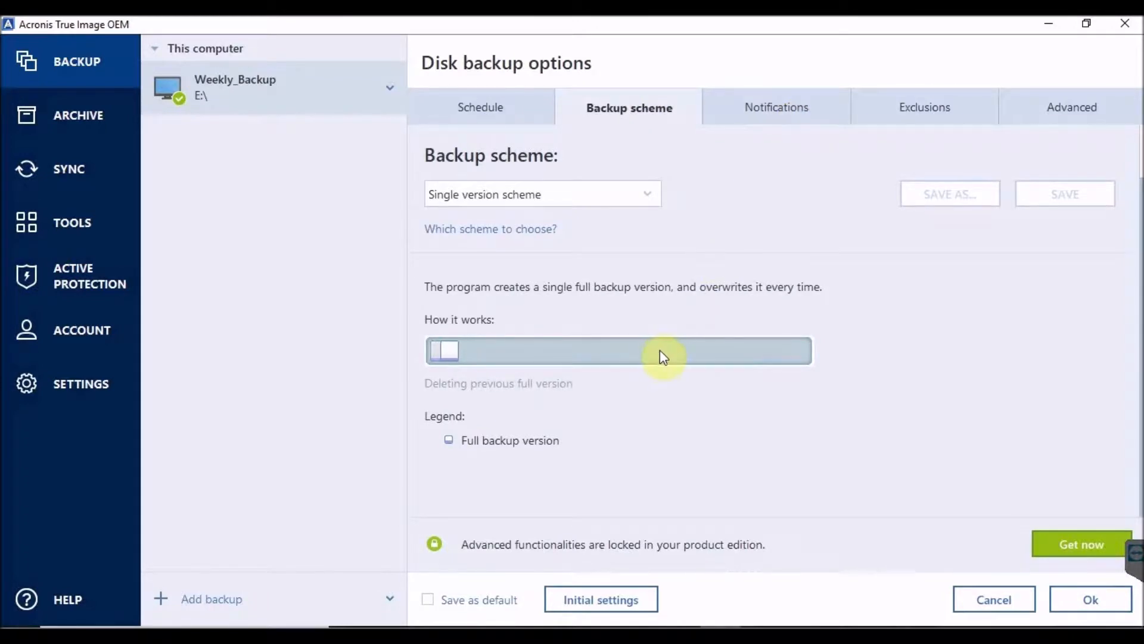
left_click(834, 112)
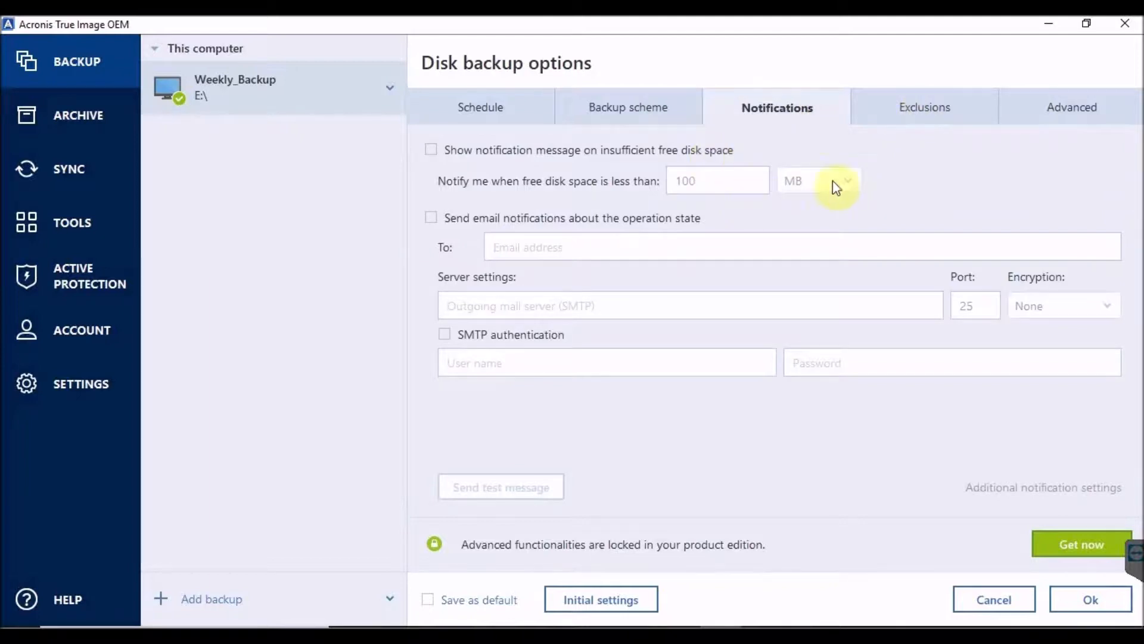
left_click(922, 114)
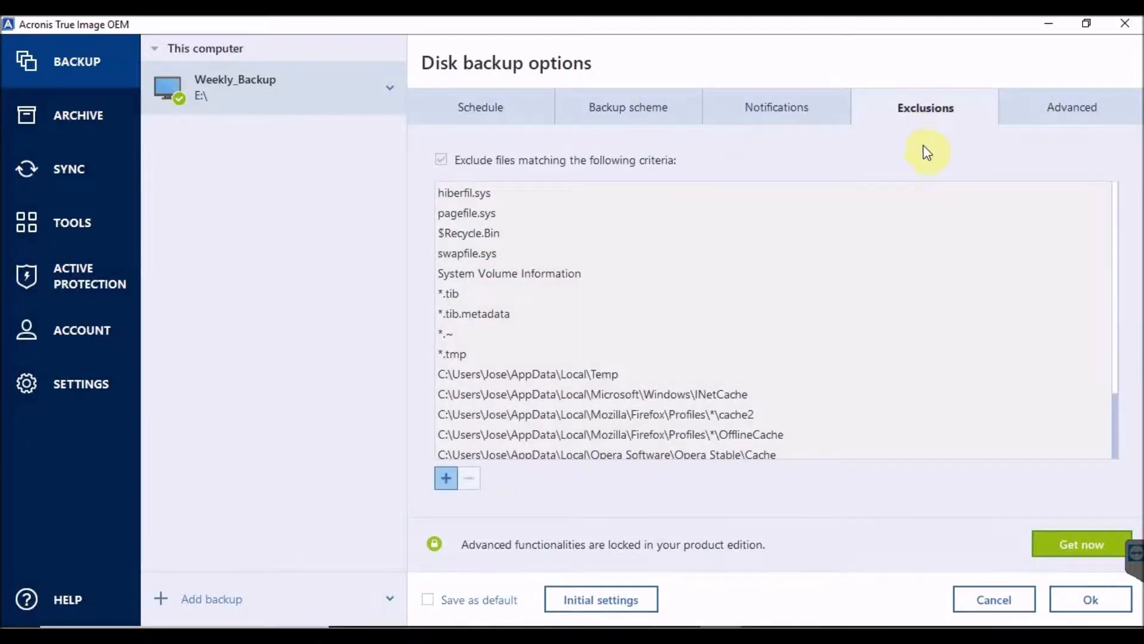
left_click(1024, 114)
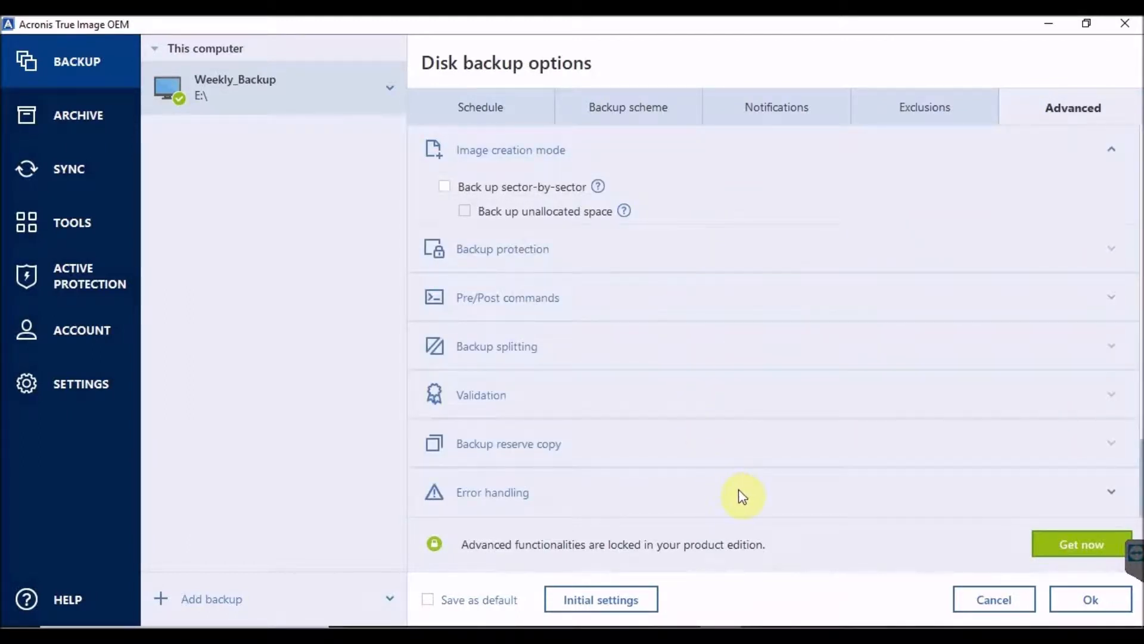
left_click(1124, 23)
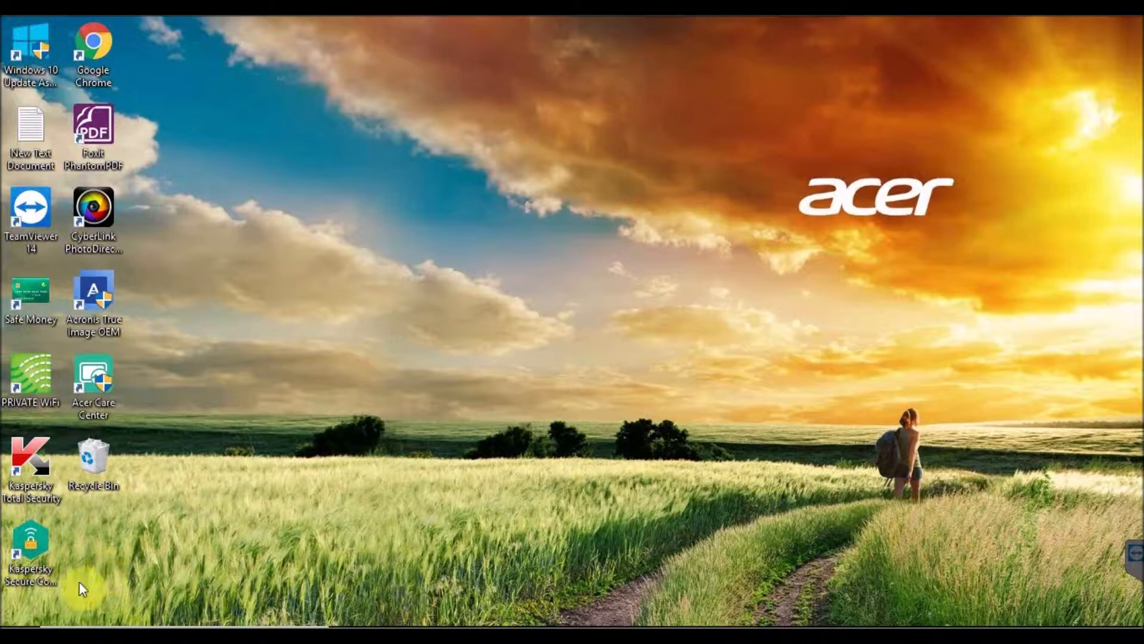
Shut down the computer
key("super")
left_click(26, 603)
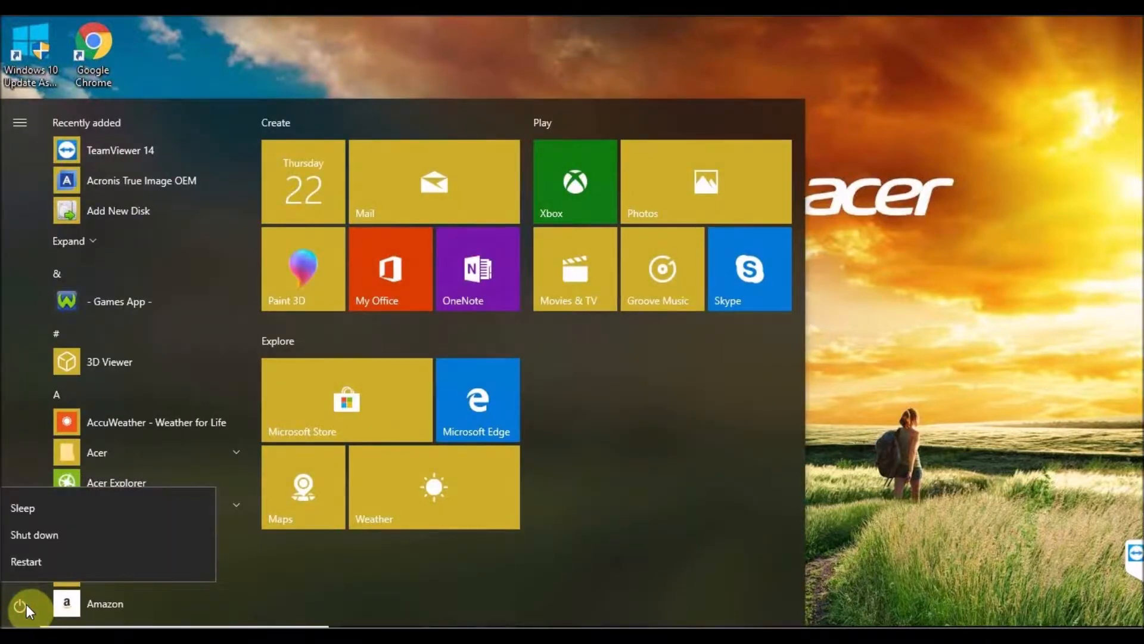
left_click(49, 538)
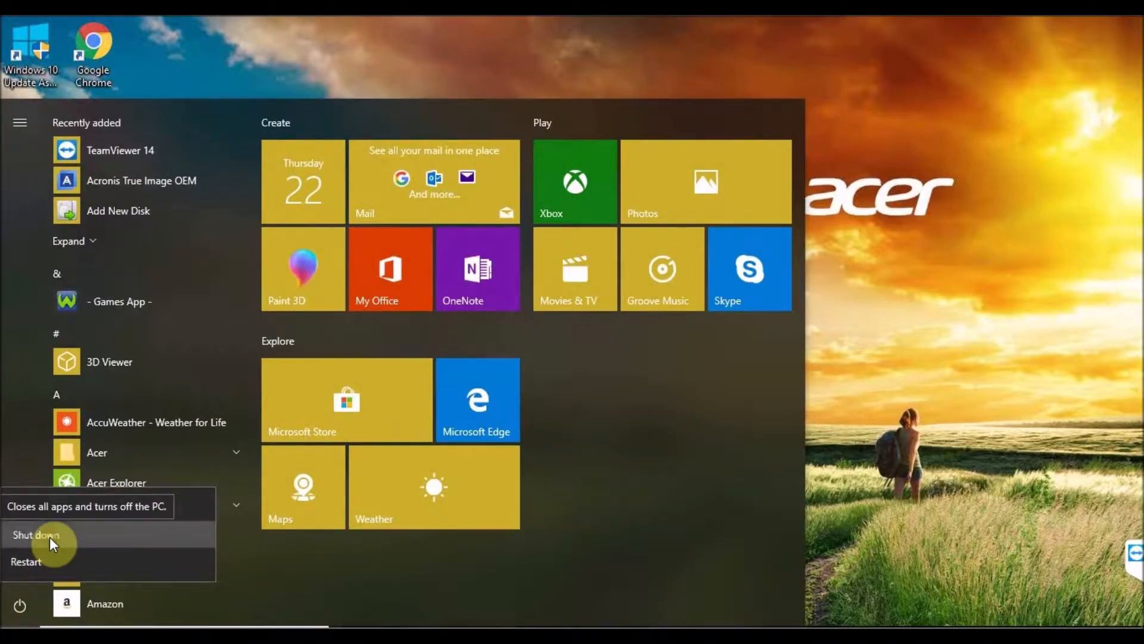